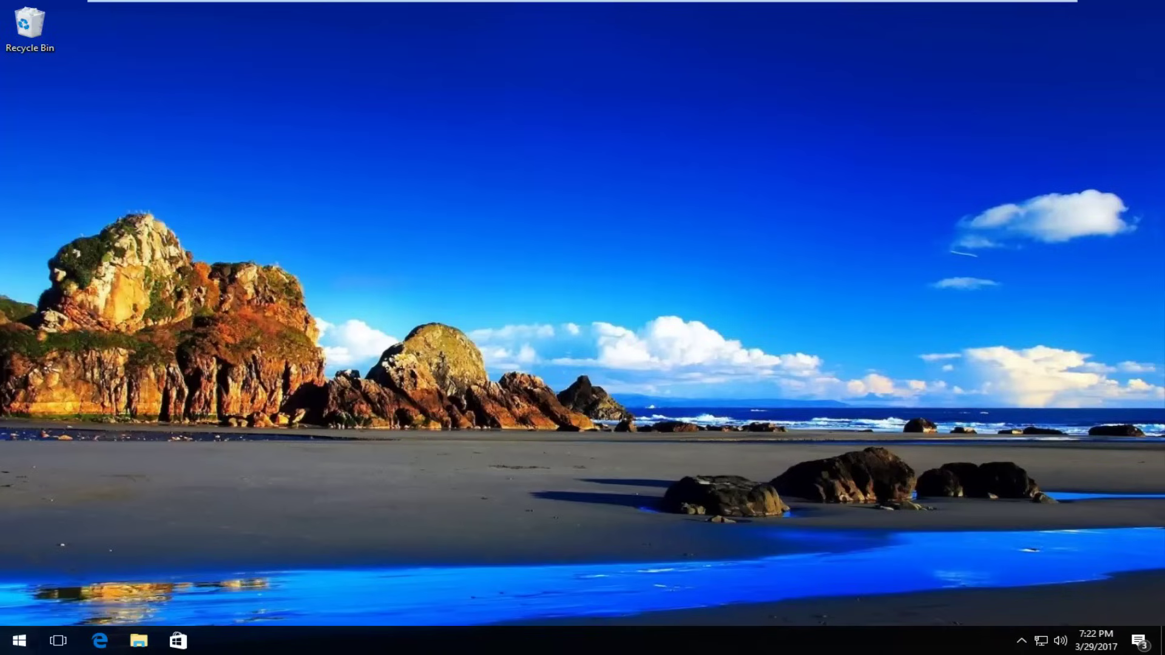
Step: Restart the PC from the Start menu's power options into the recovery options
click(17, 637)
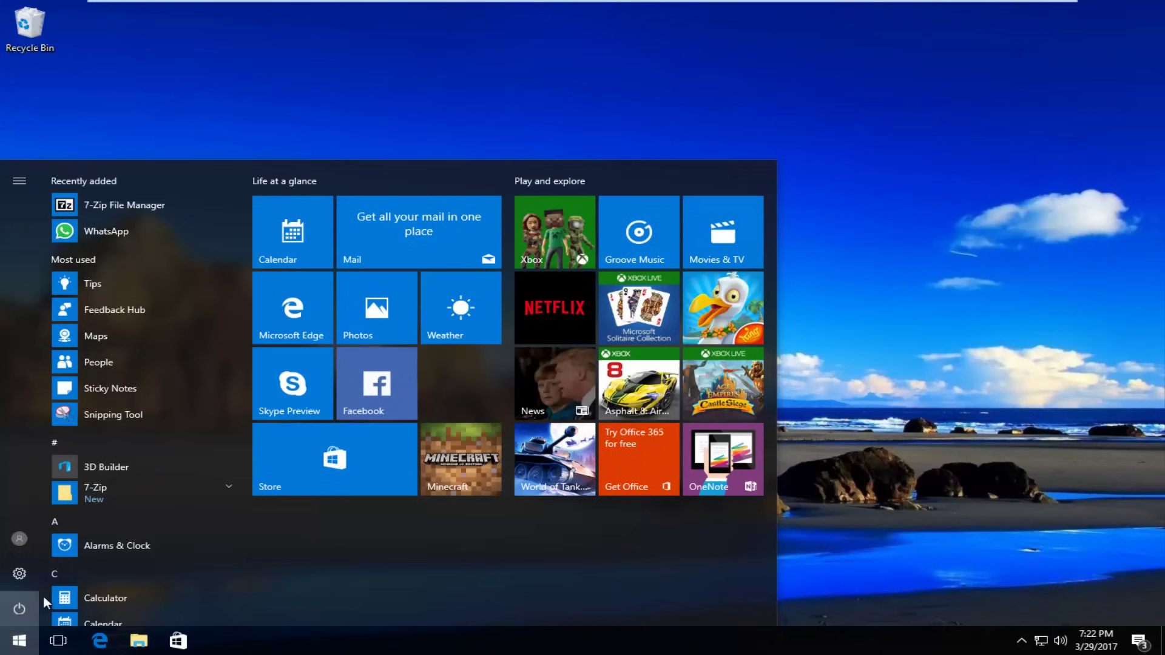
click(43, 598)
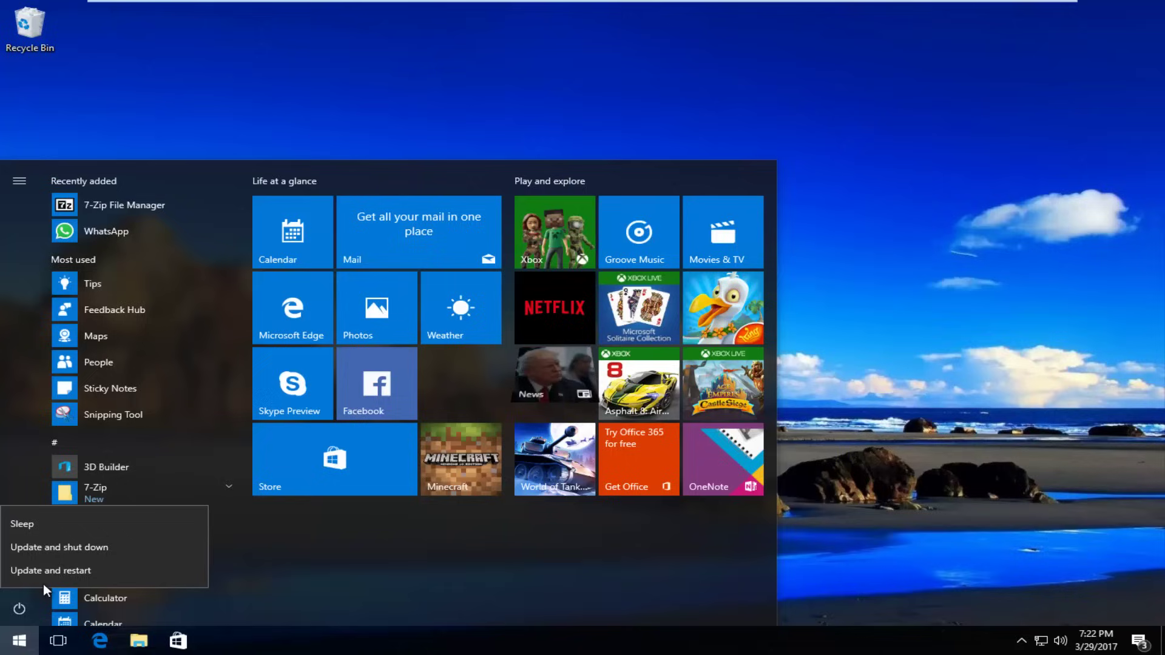
click(64, 571)
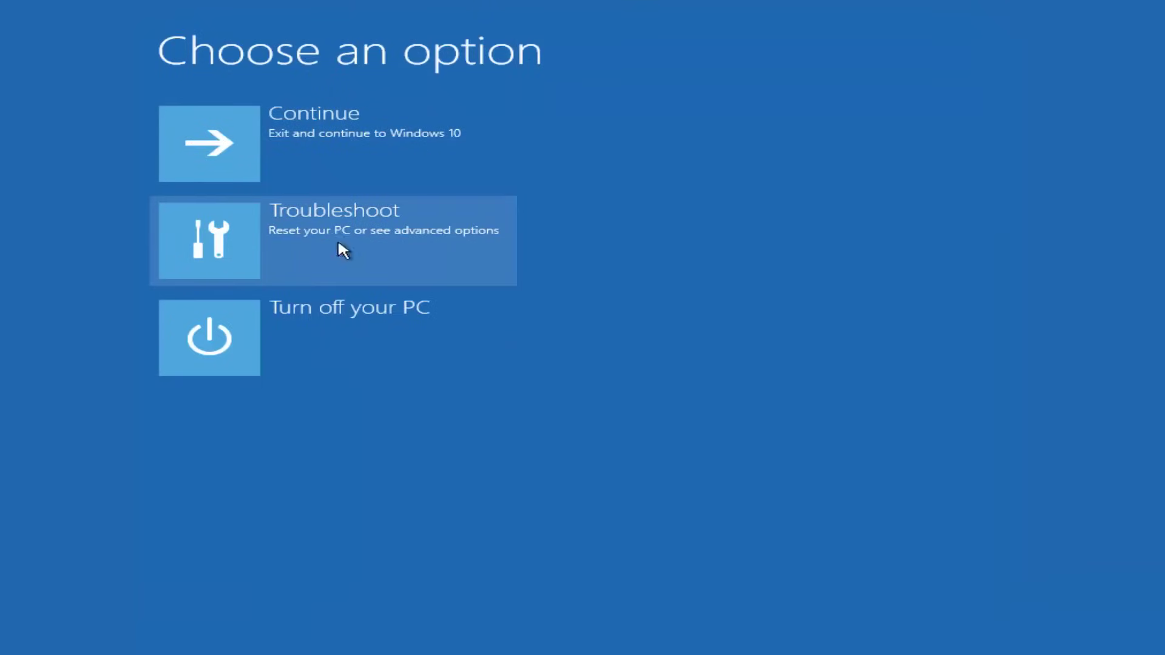
Step: Go to Troubleshoot > Advanced options > Startup Settings to restart for Safe Mode
click(276, 236)
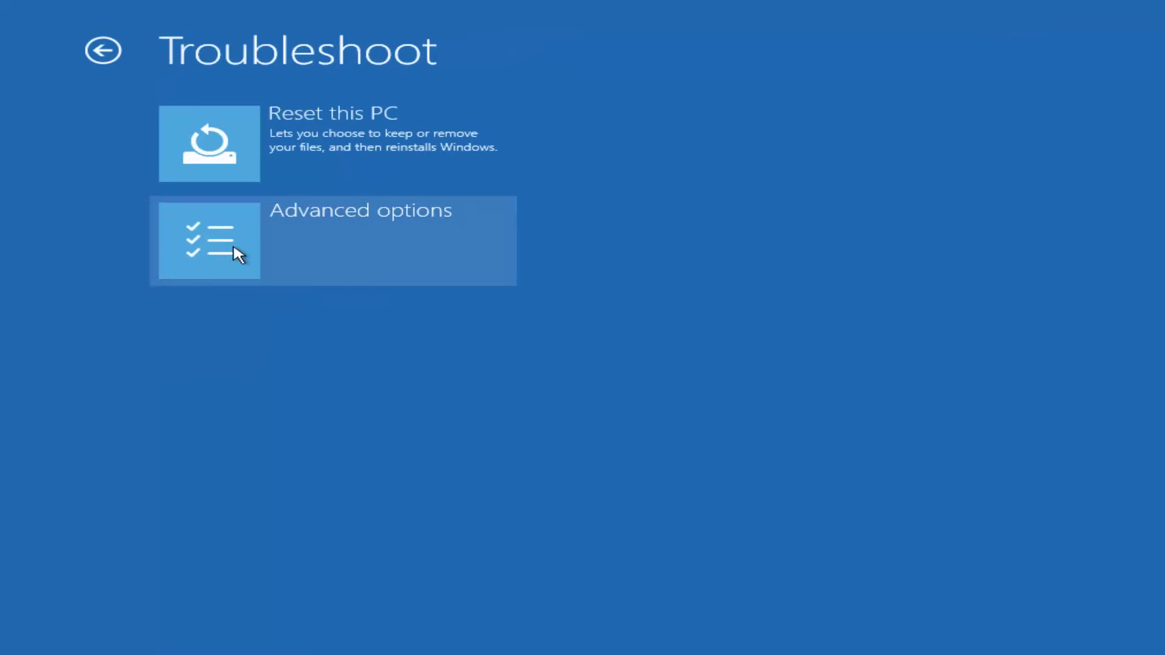
click(233, 247)
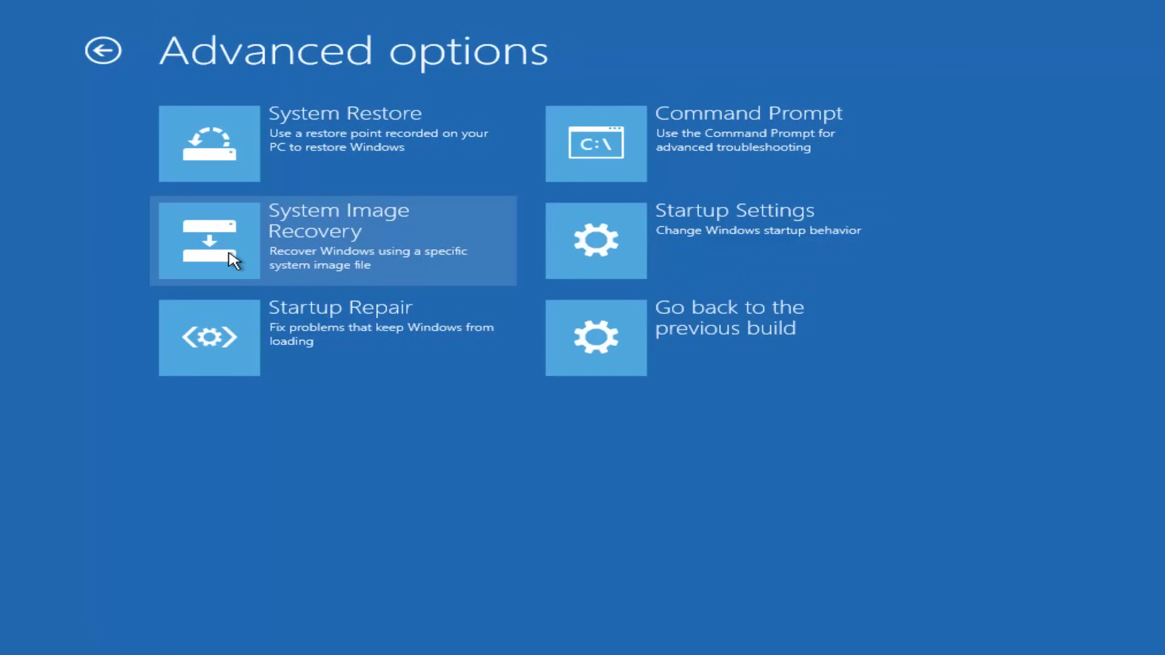
click(695, 241)
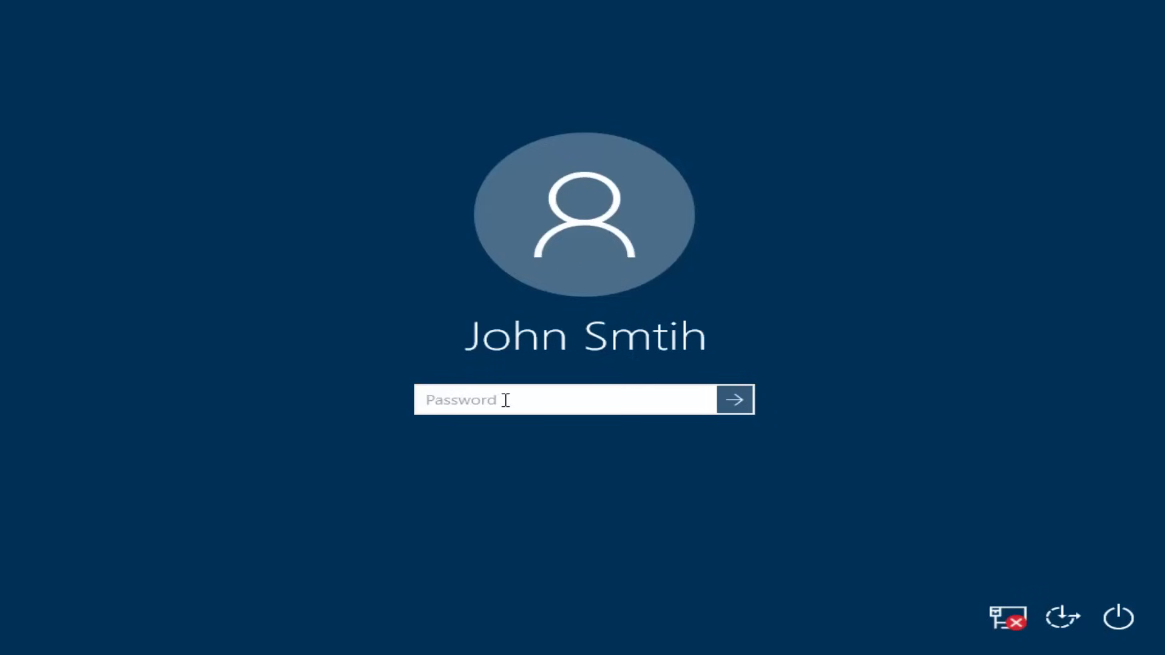
Step: Enter the account password at the sign-in screen to reach the Safe Mode desktop
text(password)
key(Return)
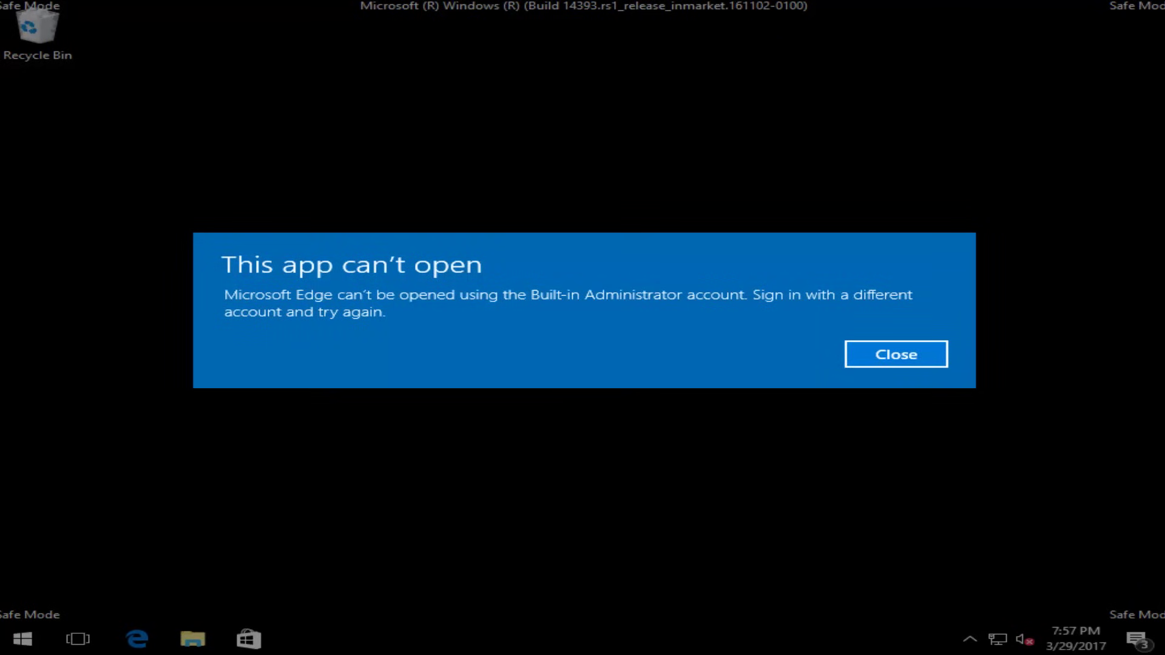
Step: Dismiss the Microsoft Edge error and launch File Explorer by searching 'file explorer' in Start
click(874, 356)
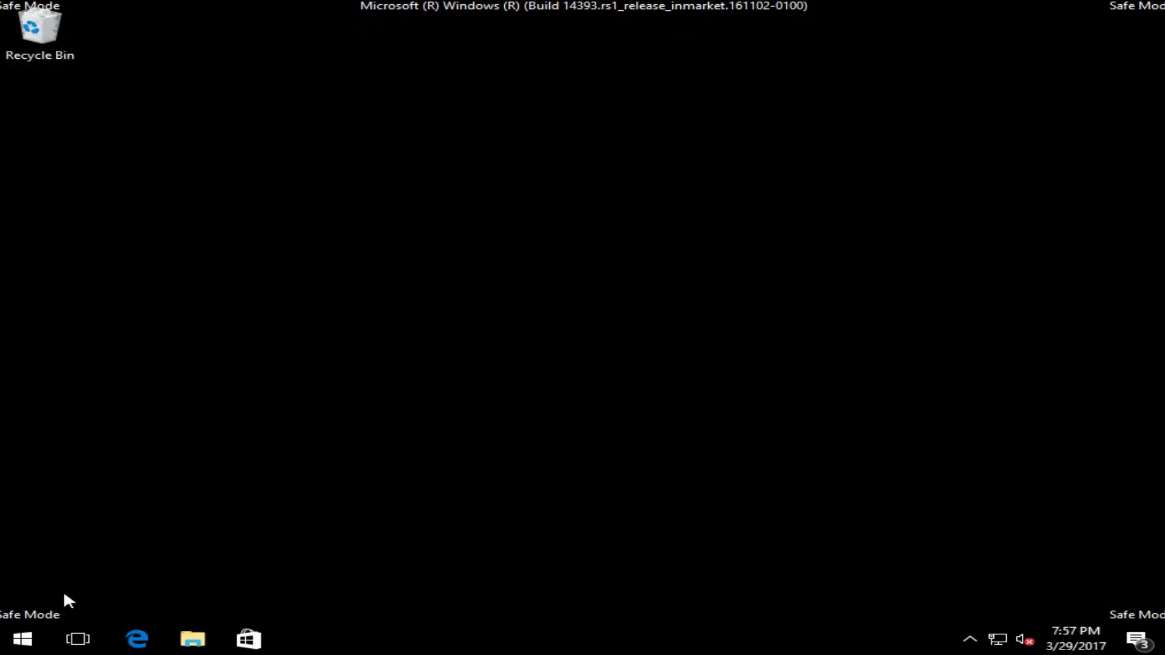
click(23, 640)
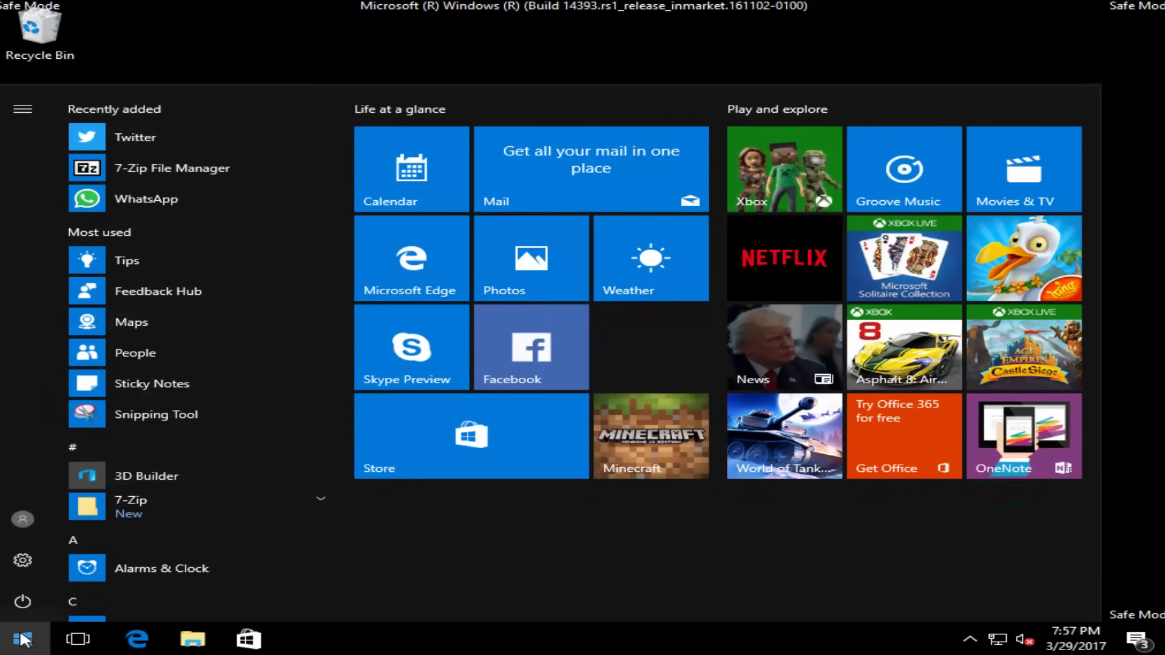
text(file explorwere)
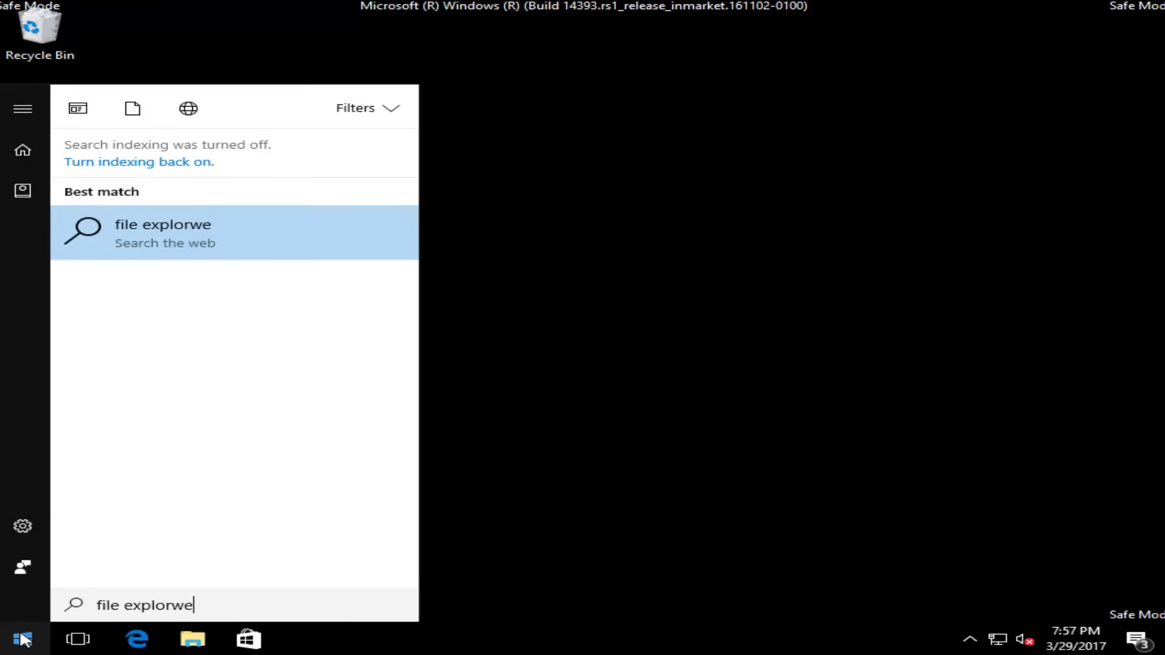
key(BackSpace)
key(BackSpace)
text(er)
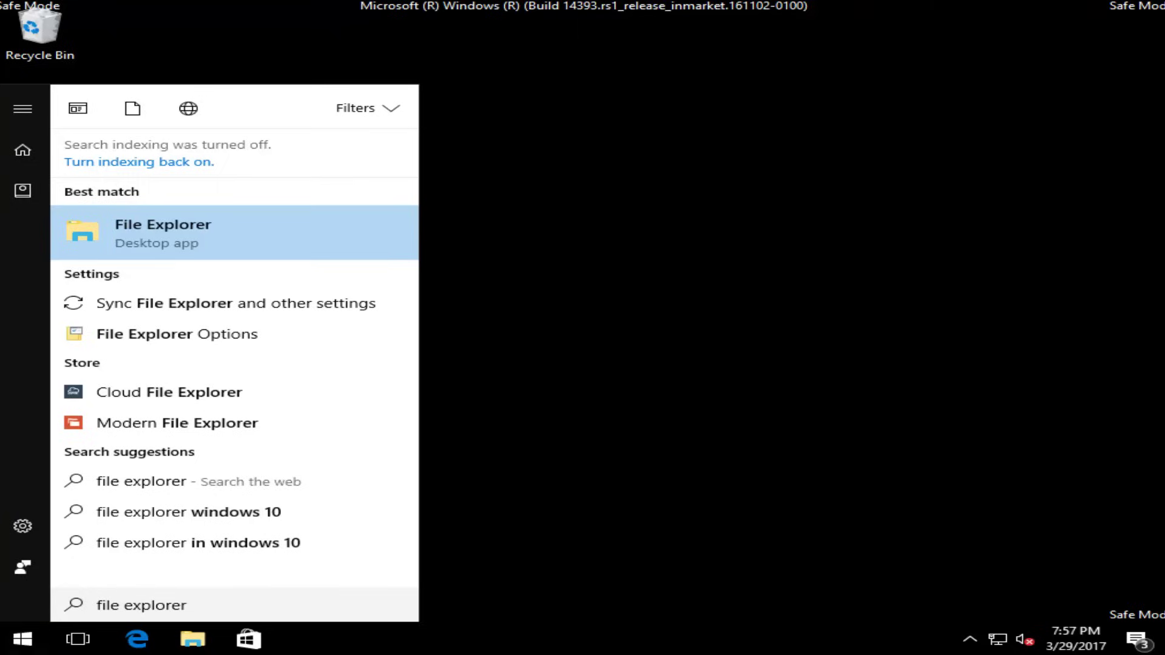
click(138, 241)
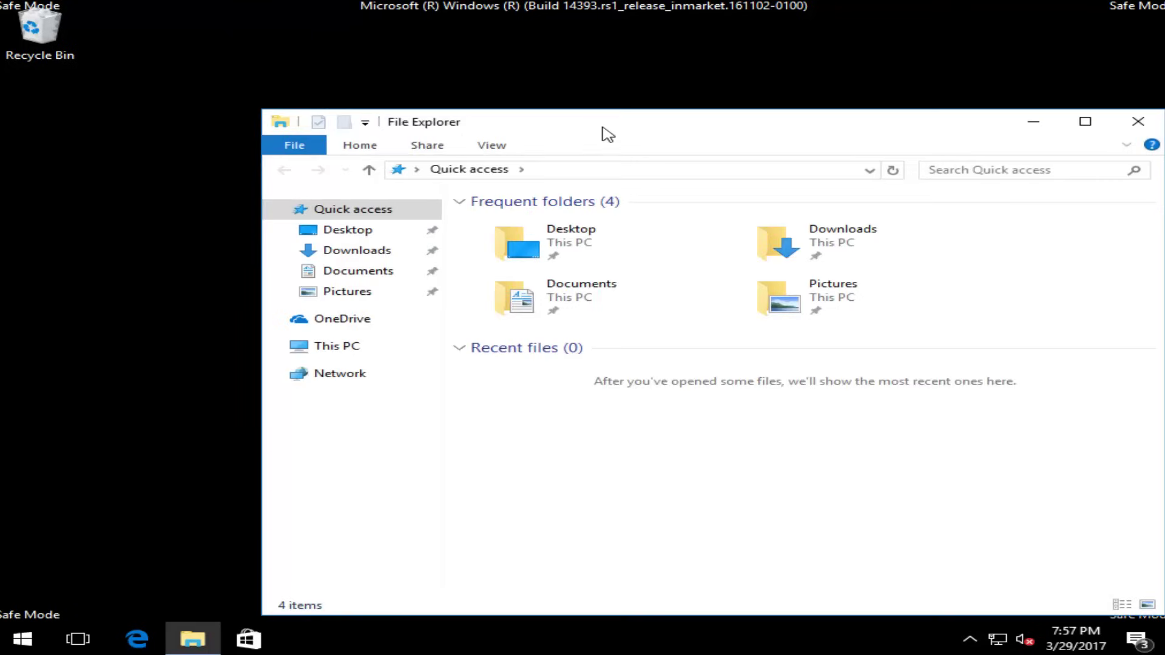
Step: Move the File Explorer window up-left and show This PC's folders and drives
drag(602, 126, 529, 83)
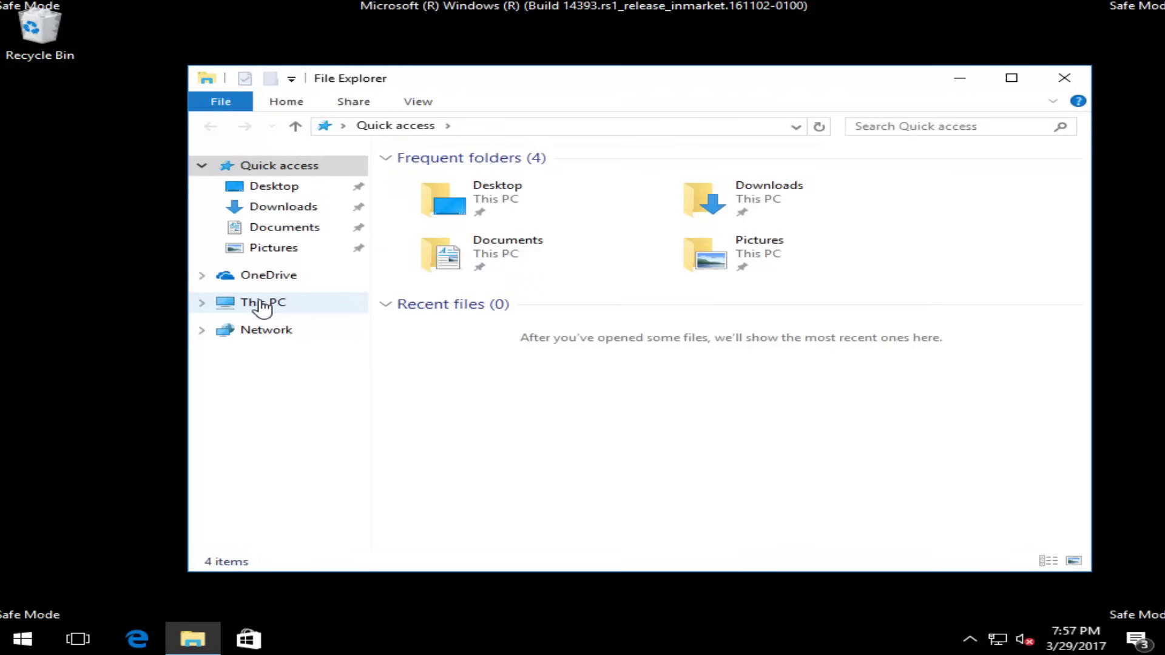
click(203, 302)
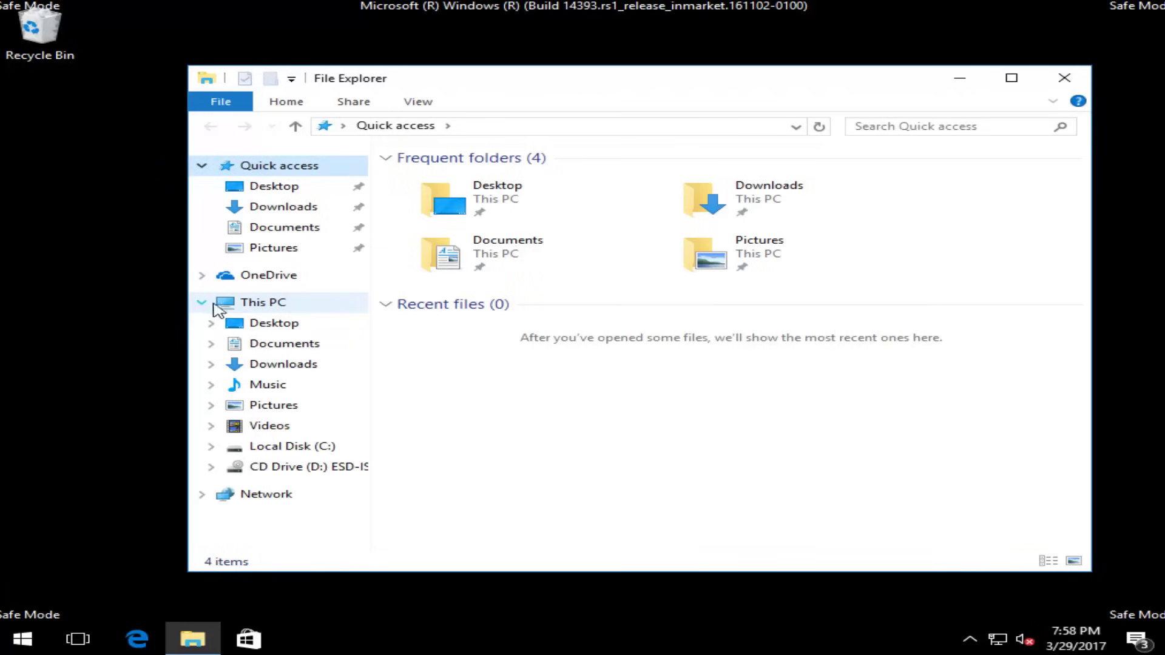
click(255, 305)
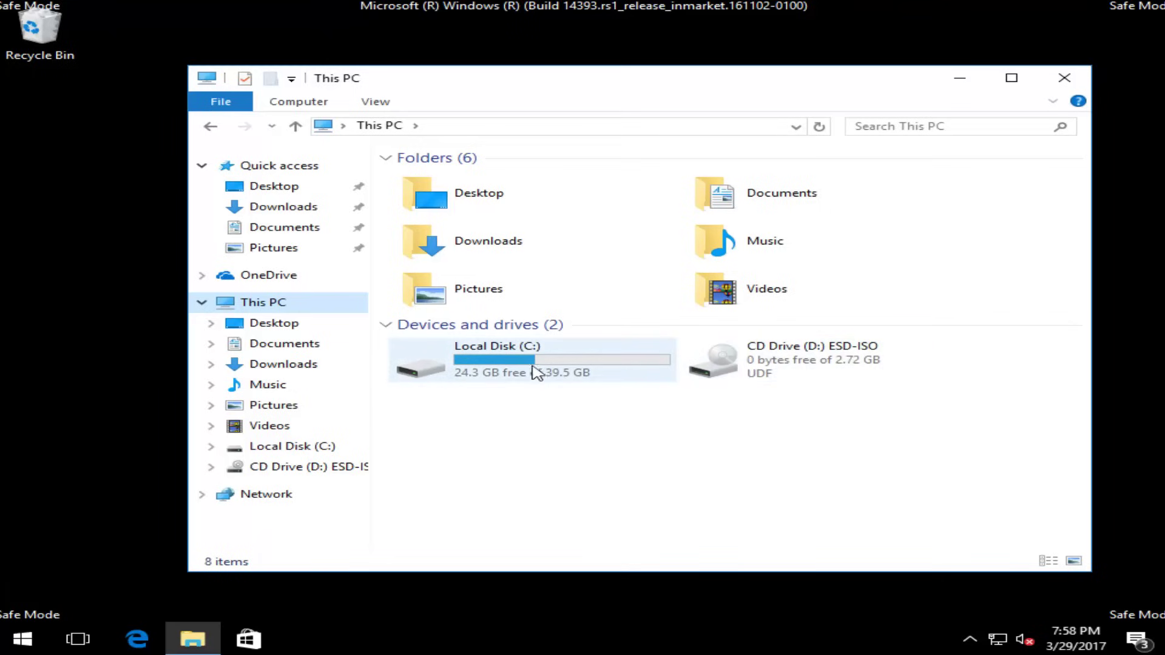
Step: Navigate through Local Disk (C:) > Windows > SoftwareDistribution into the Download folder
mouse_move(538, 355)
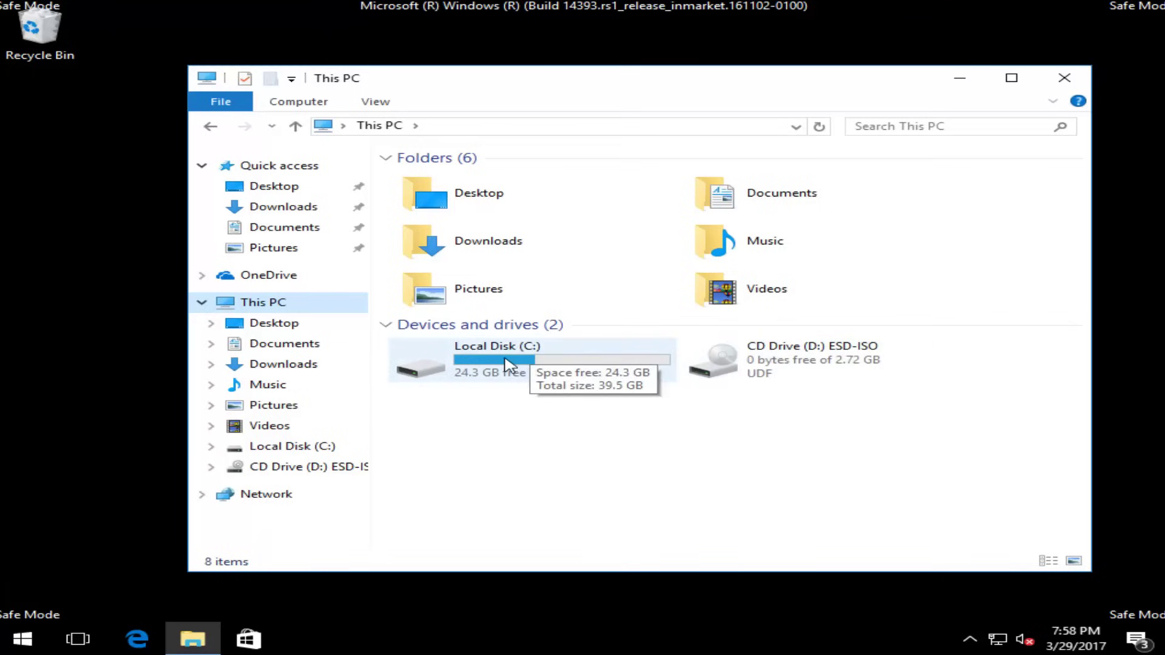
double_click(457, 370)
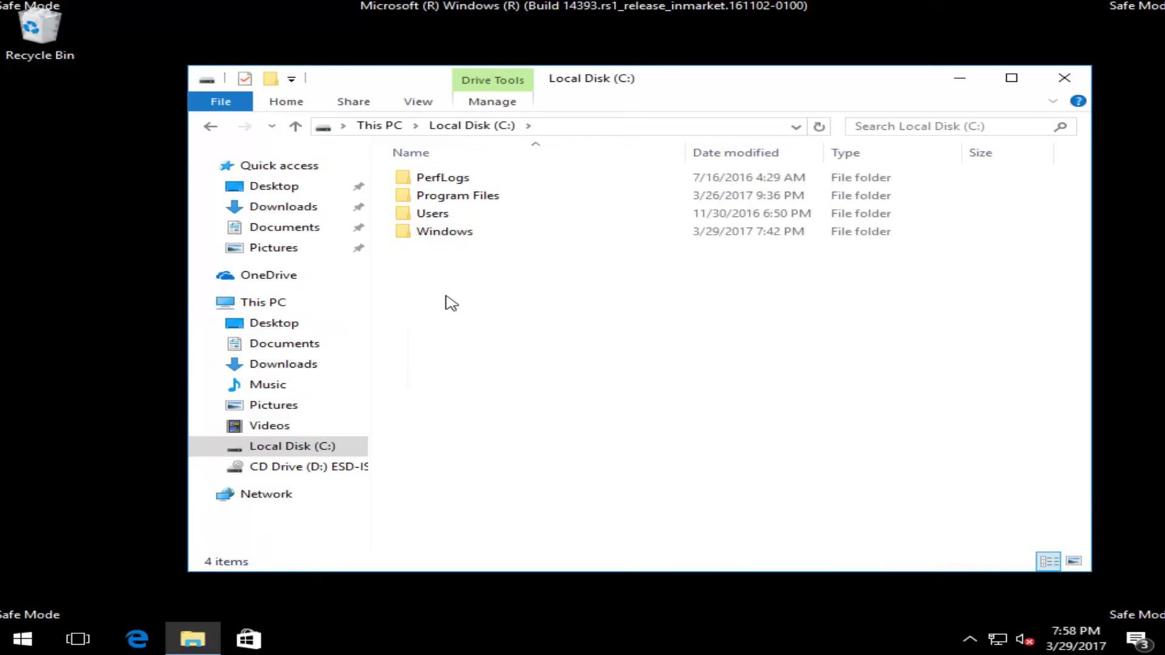
double_click(434, 235)
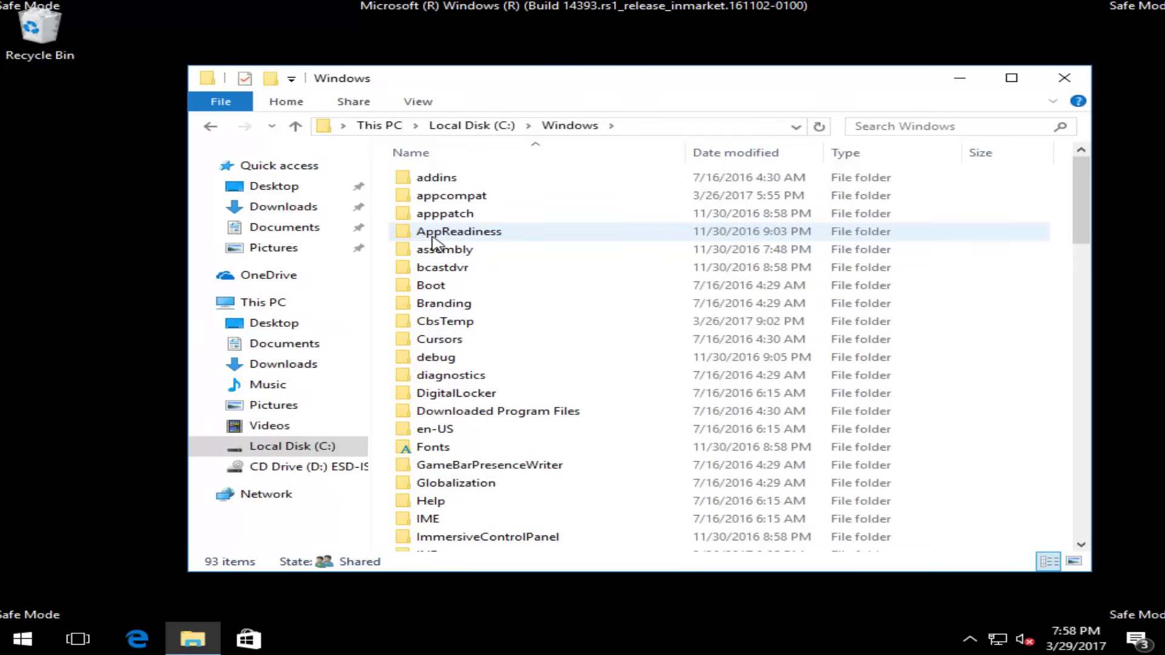
click(434, 267)
scroll(486, 339, down, 7)
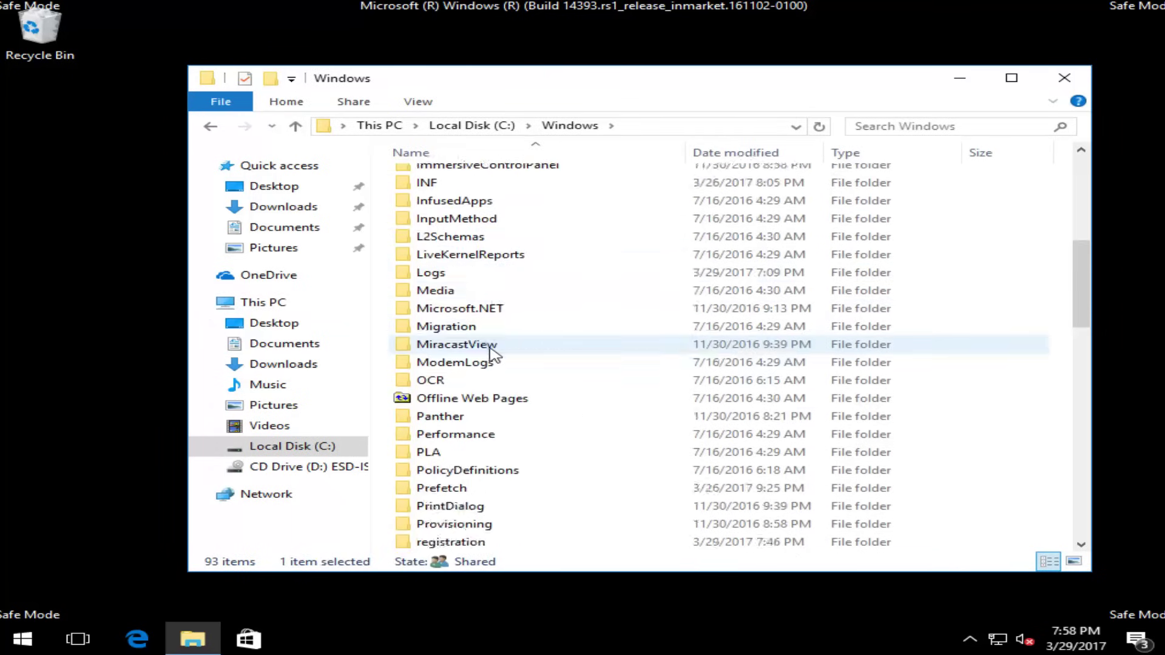
scroll(493, 355, down, 8)
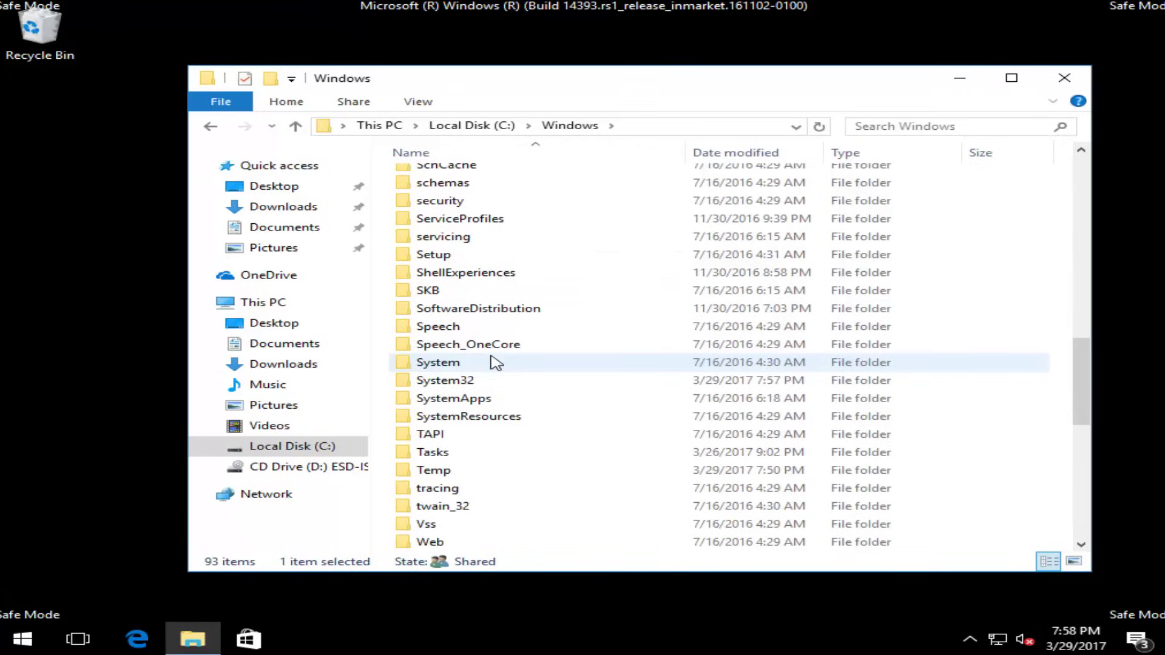
click(458, 311)
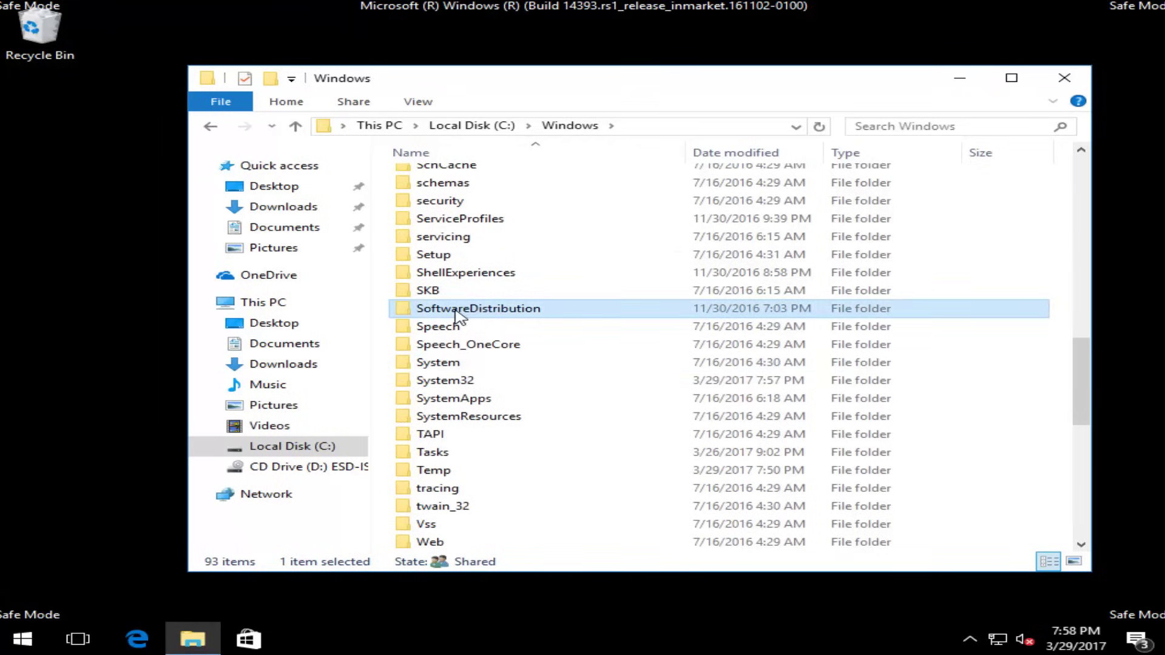
double_click(458, 311)
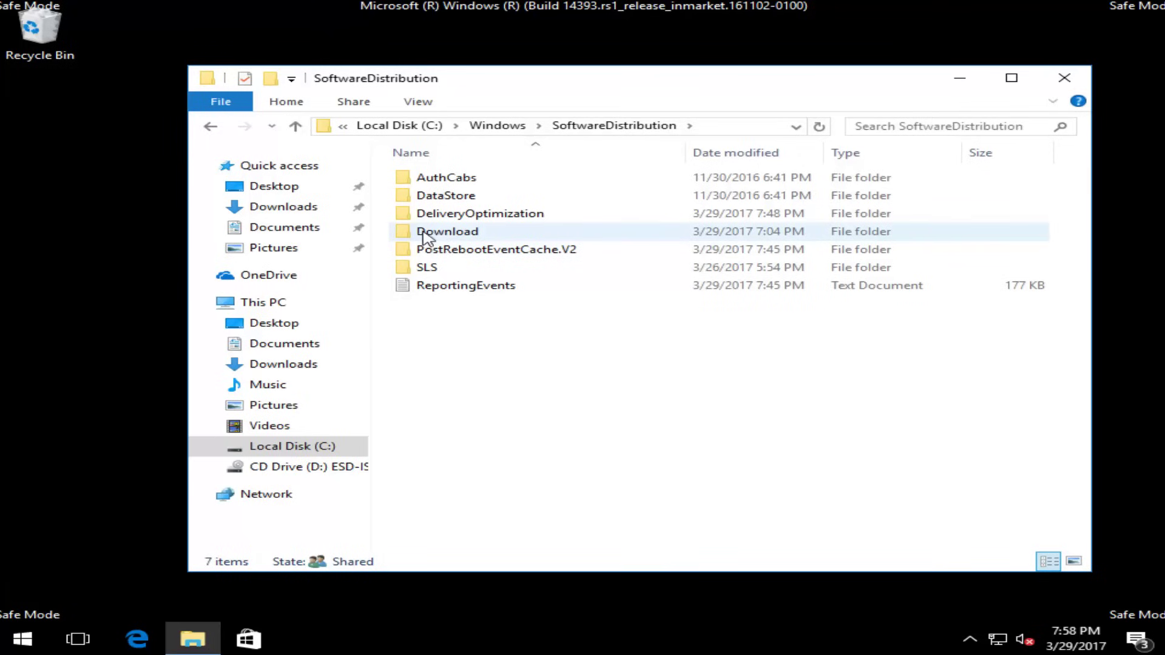
double_click(447, 232)
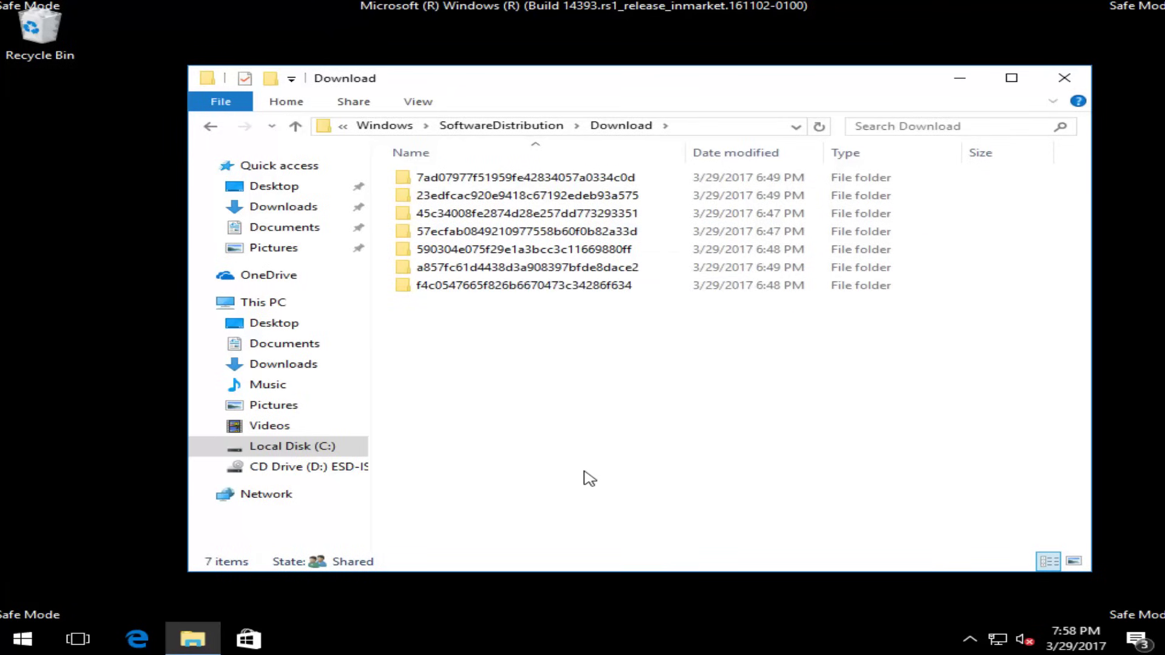
Step: Select and delete all seven update folders in Download, then close File Explorer
drag(605, 492, 567, 394)
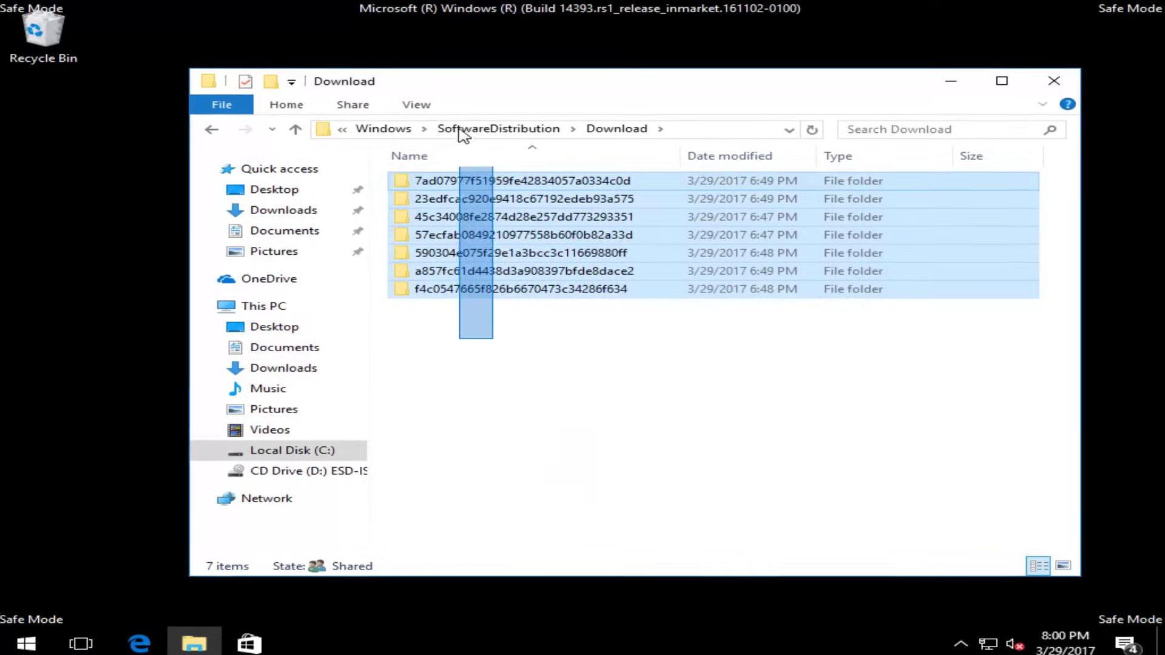
drag(461, 145, 380, 205)
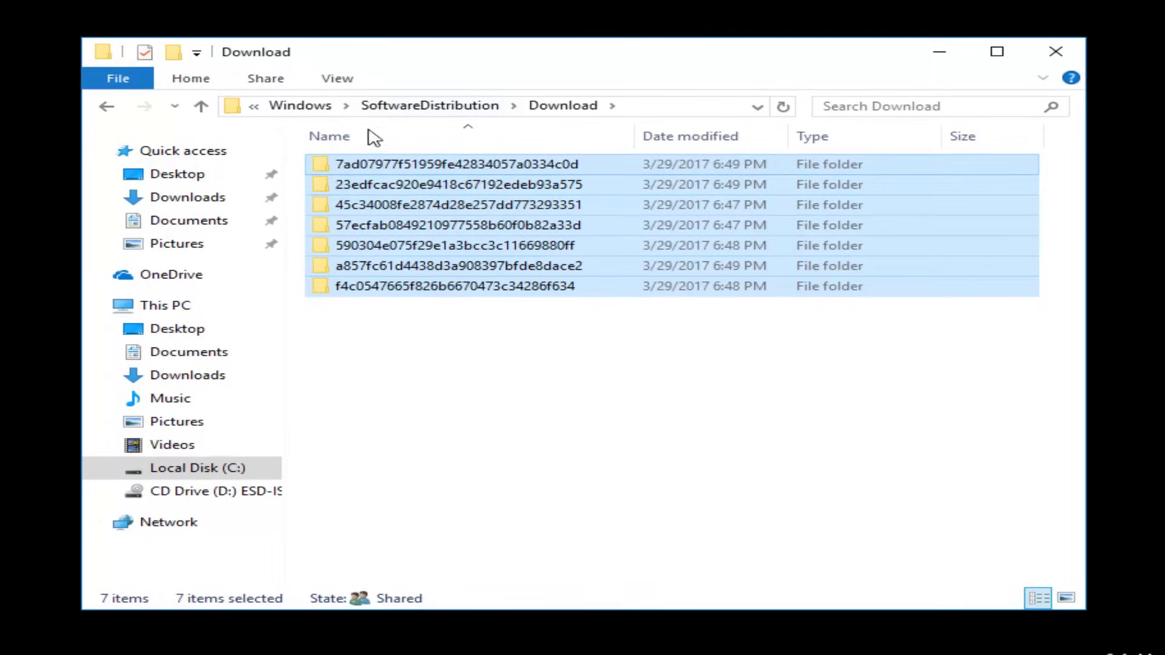
right_click(410, 197)
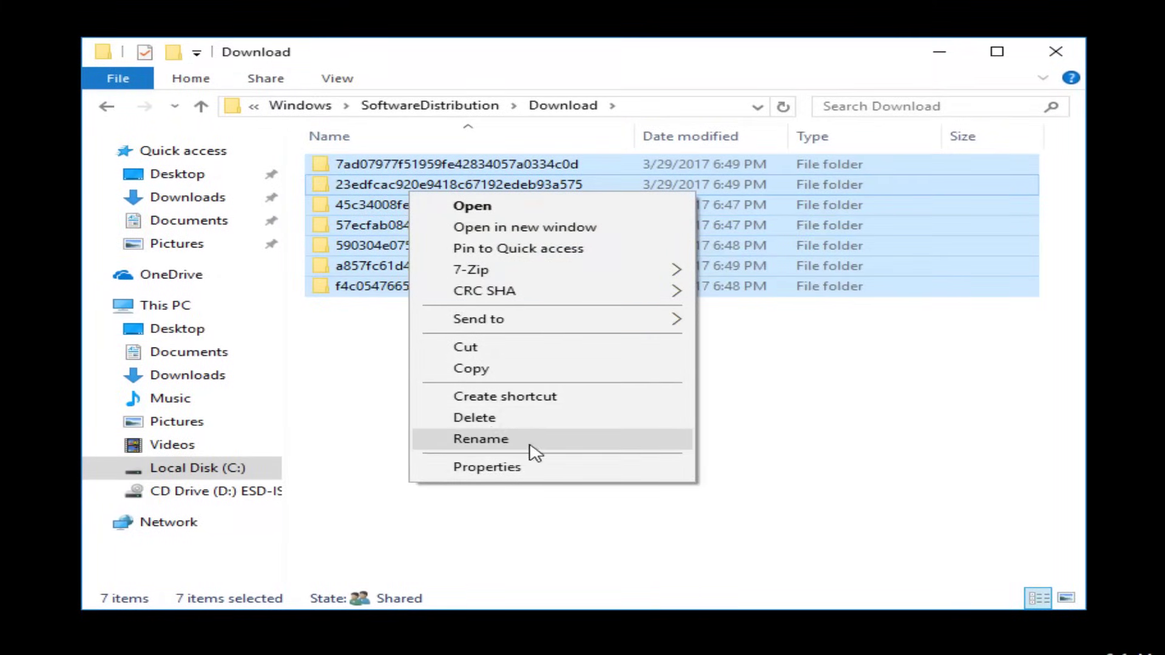
click(522, 418)
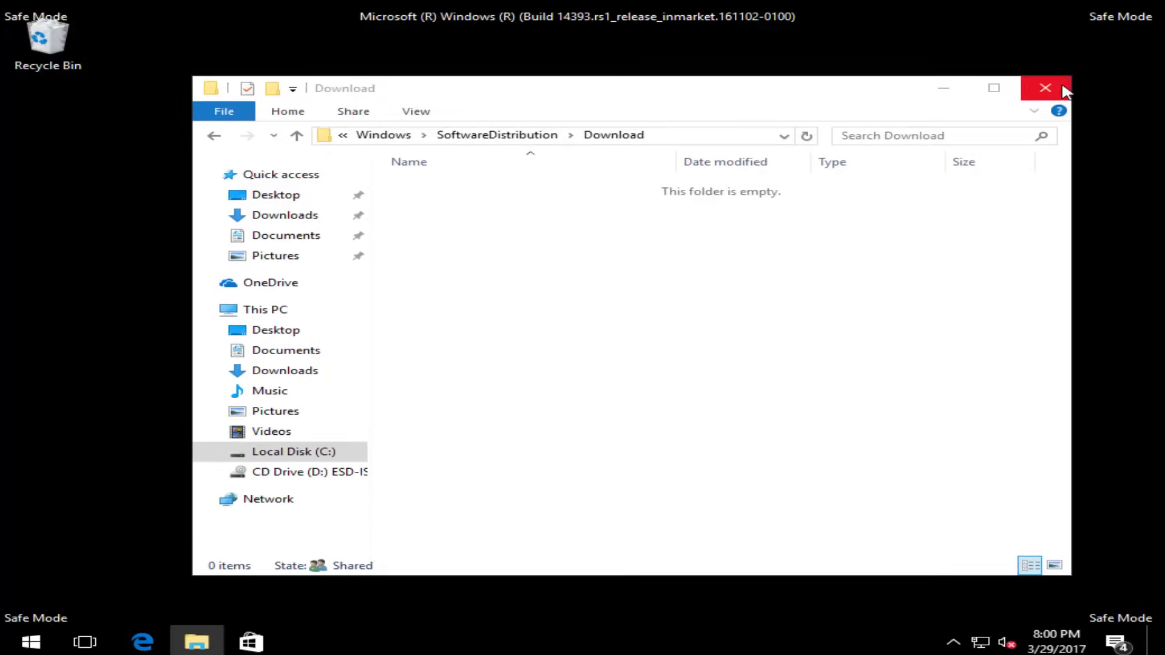
click(1045, 89)
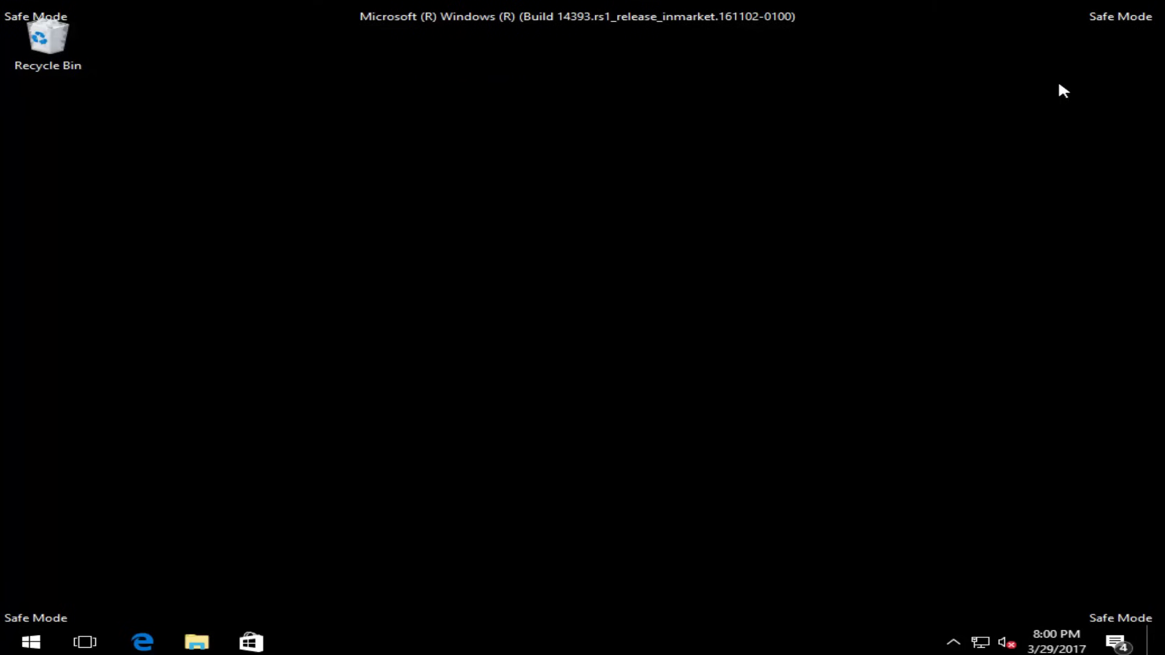